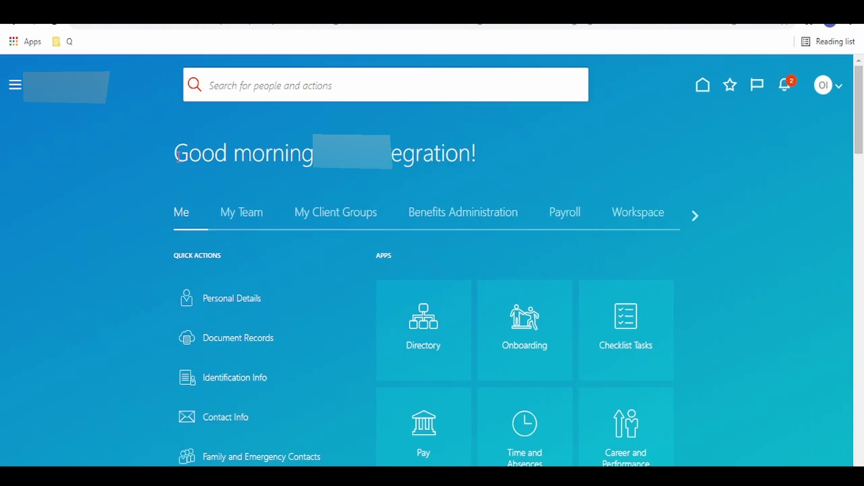
# Go to Reports and Analytics through Navigator > Tools and browse the report catalog
pyautogui.click(13, 89)
pyautogui.click(198, 402)
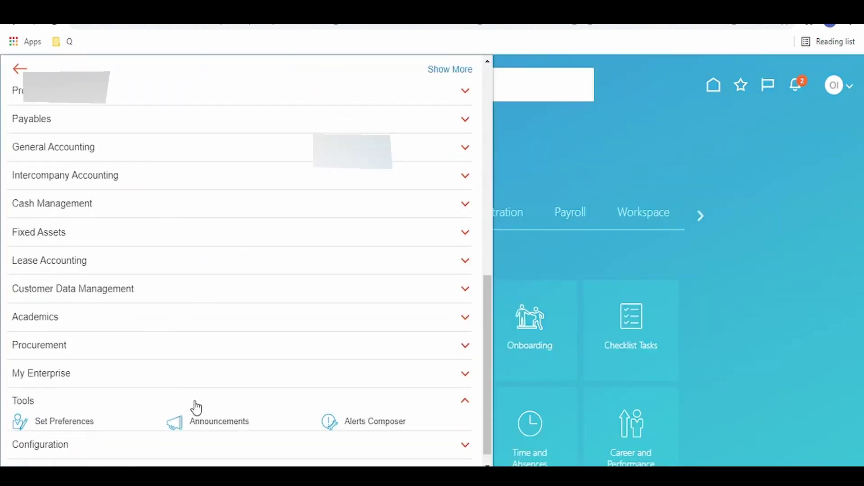
pyautogui.scroll(-5, 216, 378)
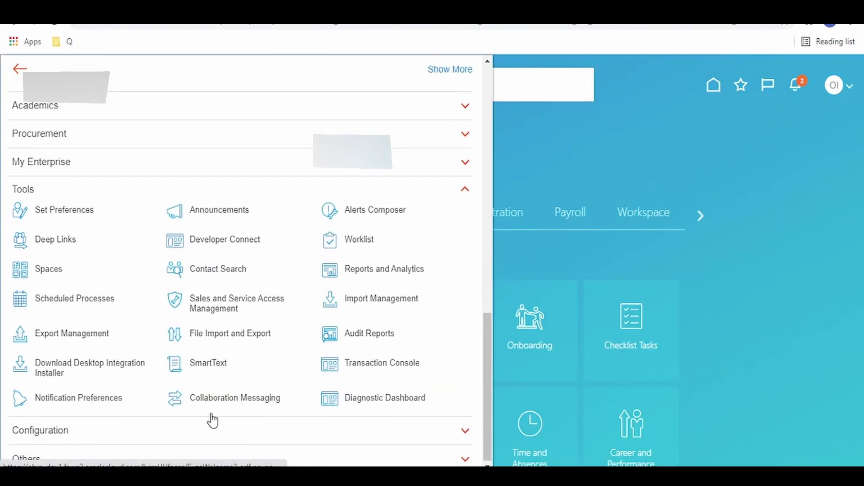
pyautogui.click(392, 269)
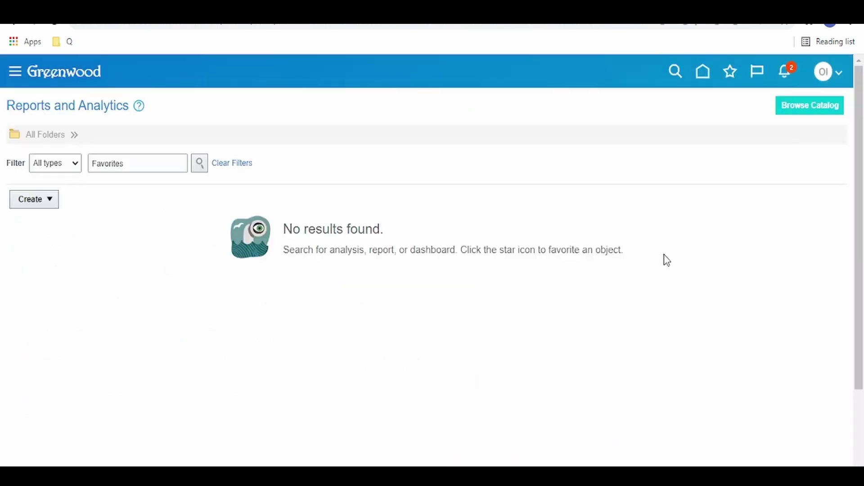
pyautogui.click(815, 107)
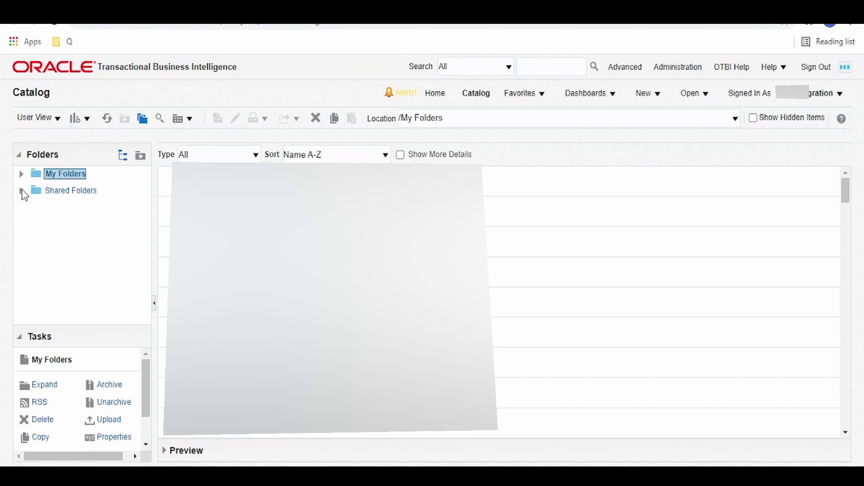
# Create a new folder named Learning_BIP inside Shared Folders/Custom
pyautogui.click(21, 190)
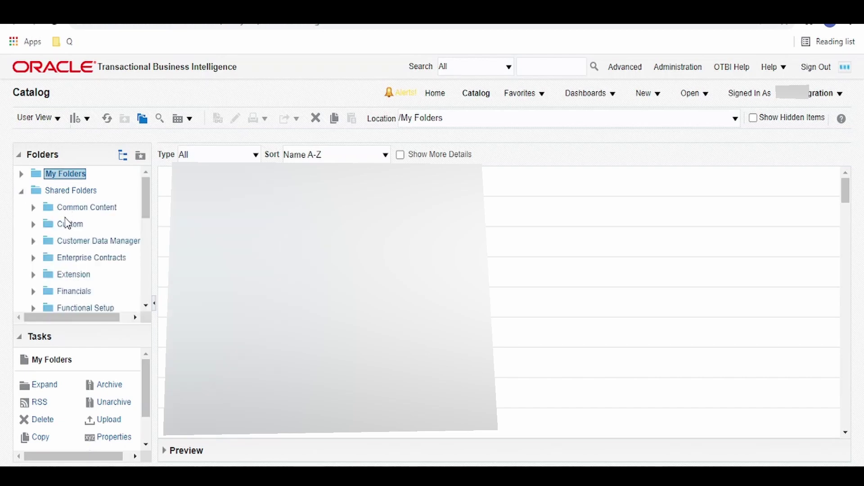
pyautogui.click(62, 225)
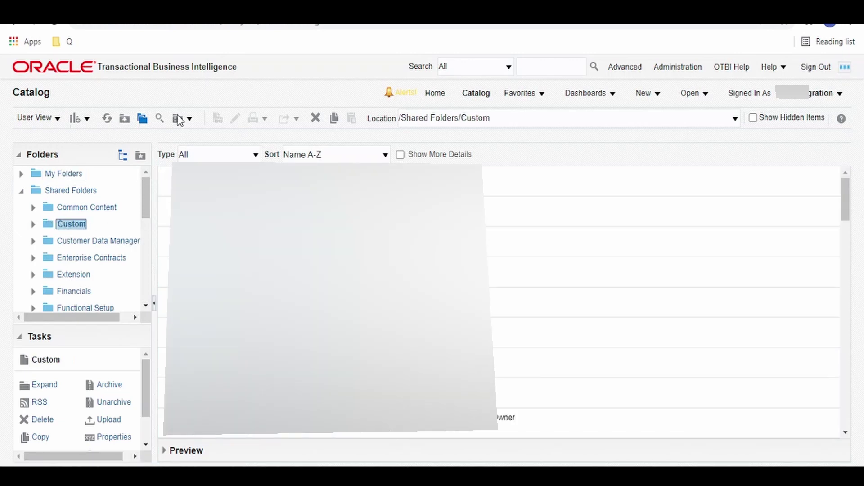
pyautogui.click(87, 120)
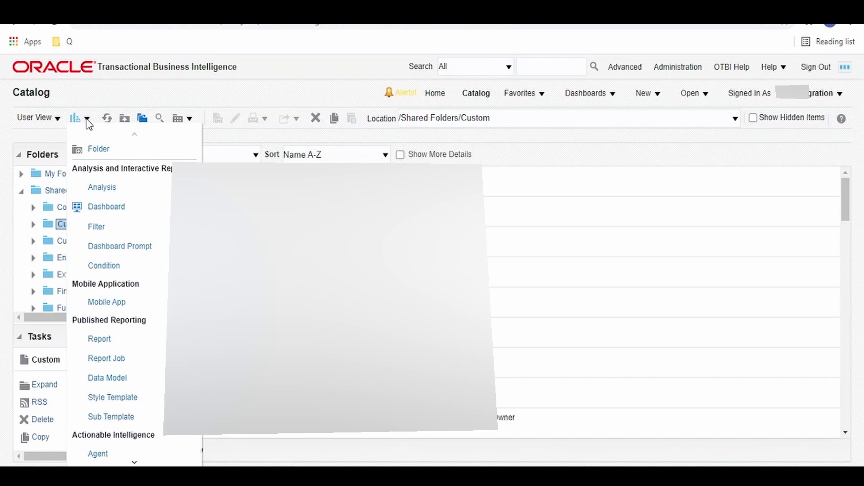
pyautogui.click(94, 151)
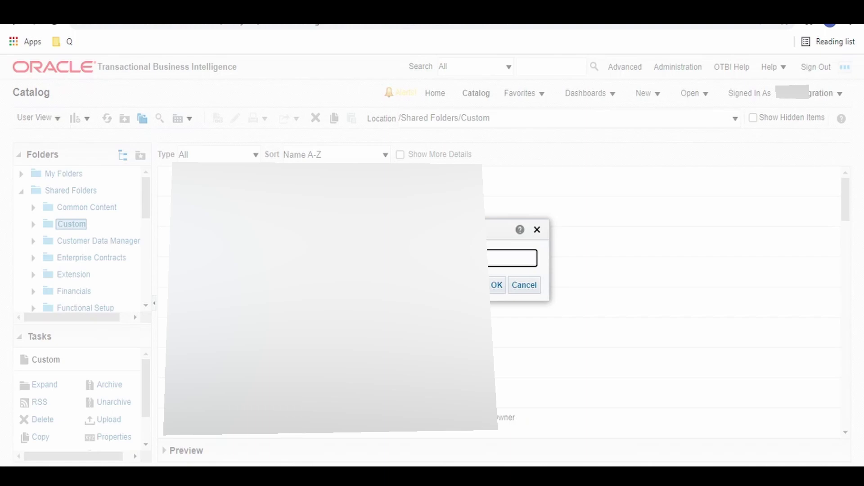
pyautogui.click(497, 285)
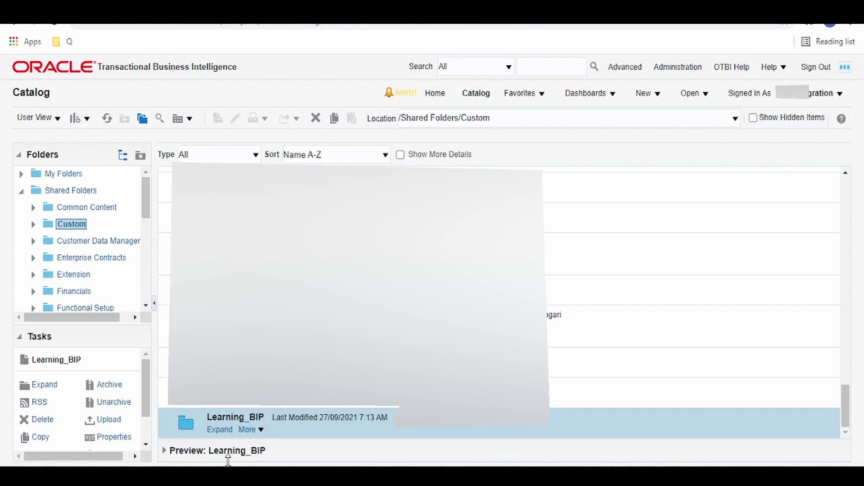
# Open the new Learning_BIP folder and confirm it is the current location
pyautogui.click(225, 432)
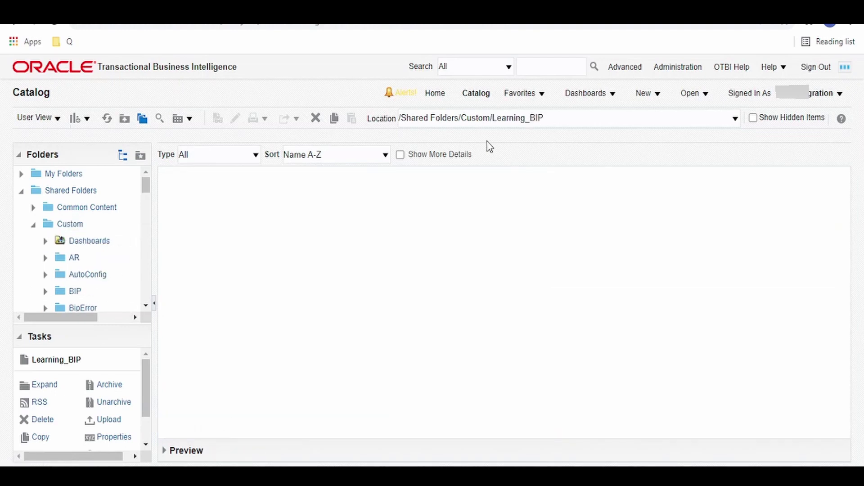
pyautogui.click(561, 118)
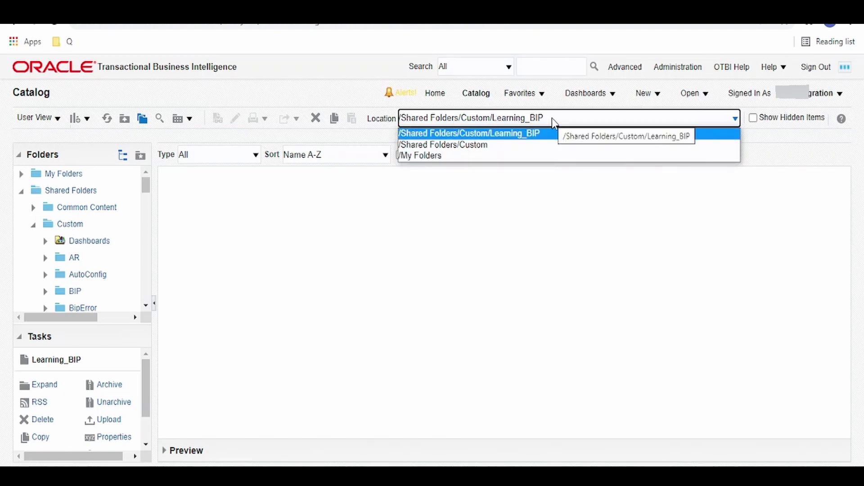
pyautogui.click(505, 241)
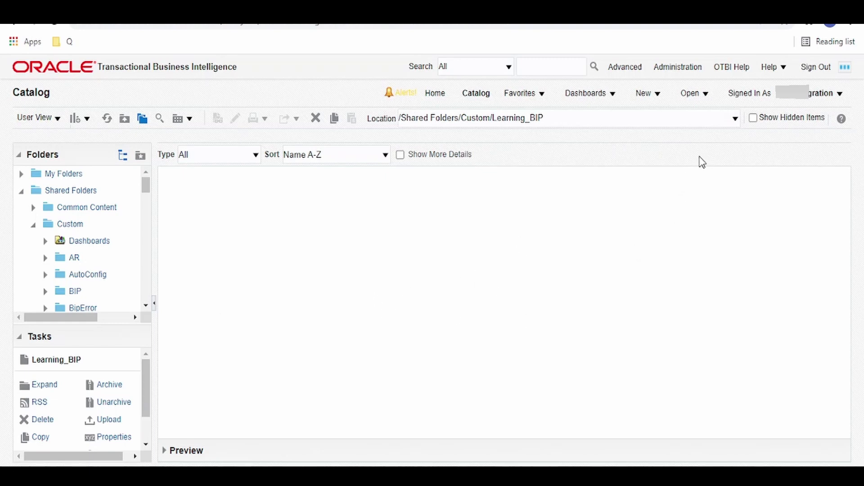
# Create a new data model and start adding a SQL Query data set
pyautogui.click(651, 93)
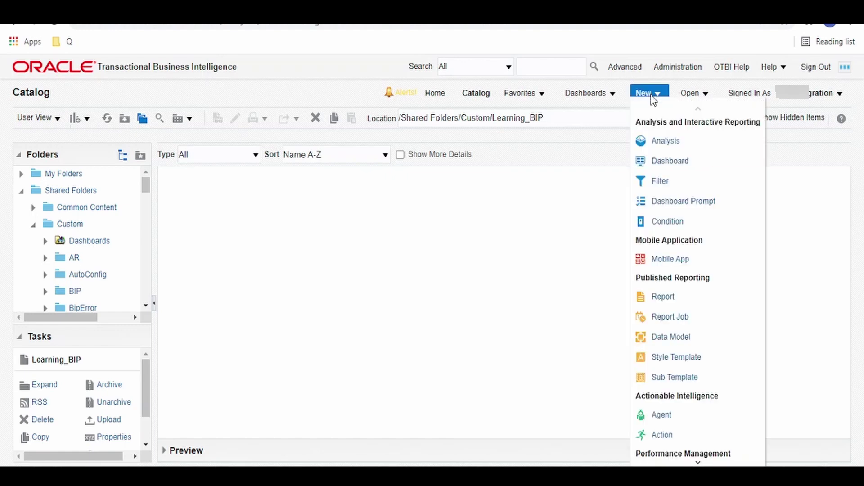
pyautogui.click(671, 338)
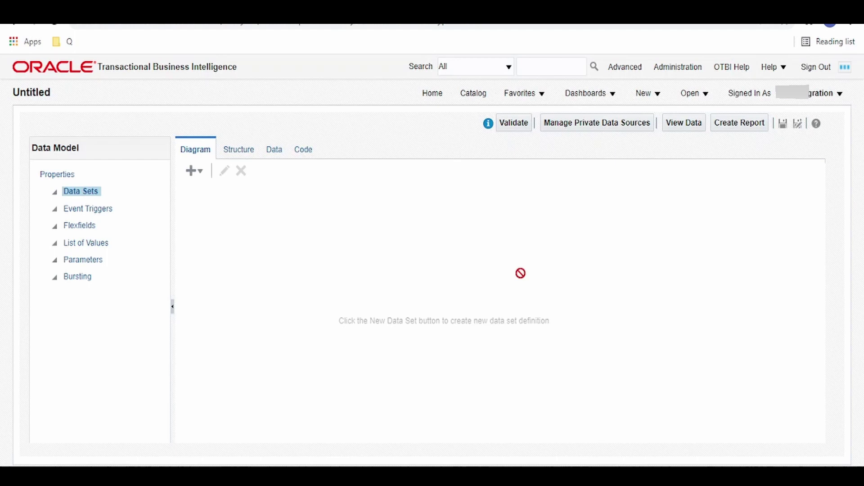
pyautogui.click(190, 172)
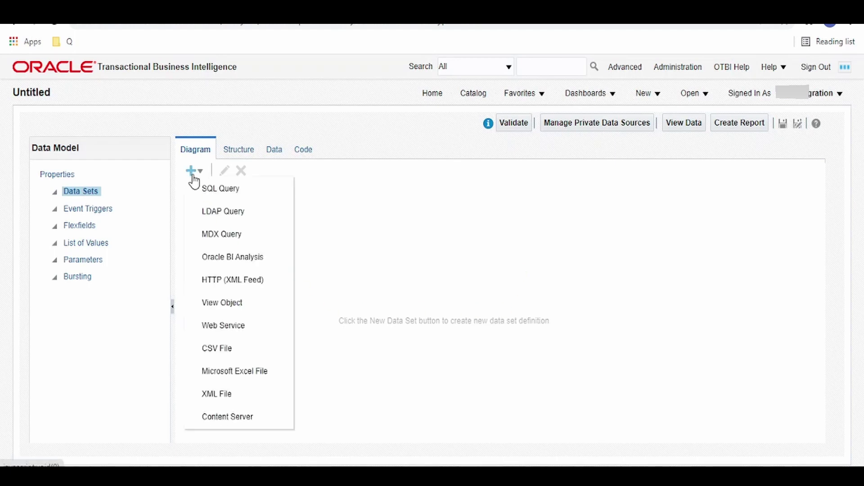
pyautogui.click(225, 191)
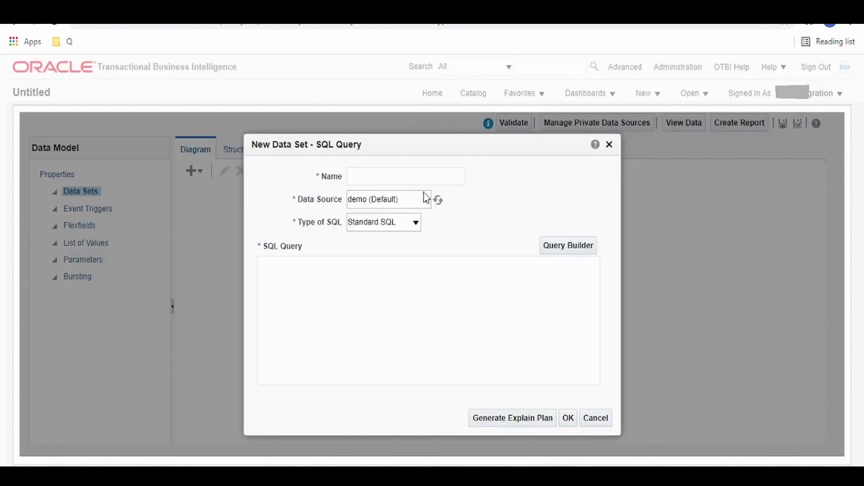
pyautogui.click(609, 144)
pyautogui.click(194, 172)
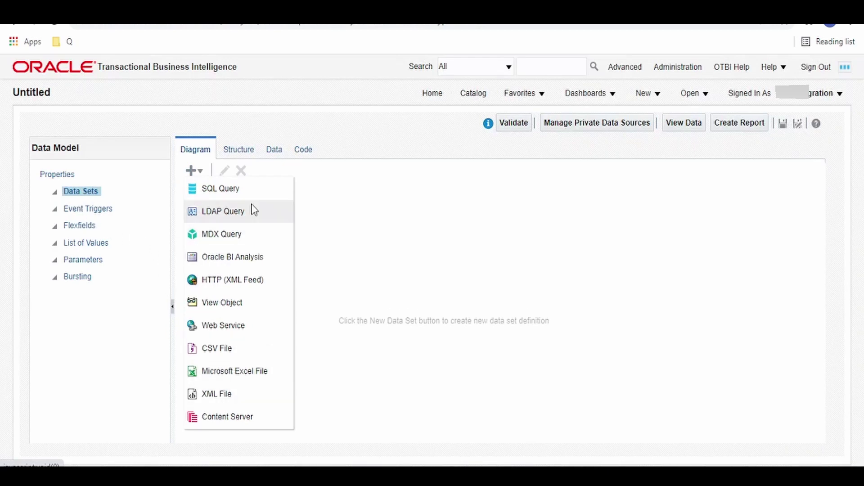
pyautogui.click(224, 191)
# Define data set Learning_DM on ApplicationDB_FSCM with query 'SELECT sysdate from dual'
pyautogui.click(380, 201)
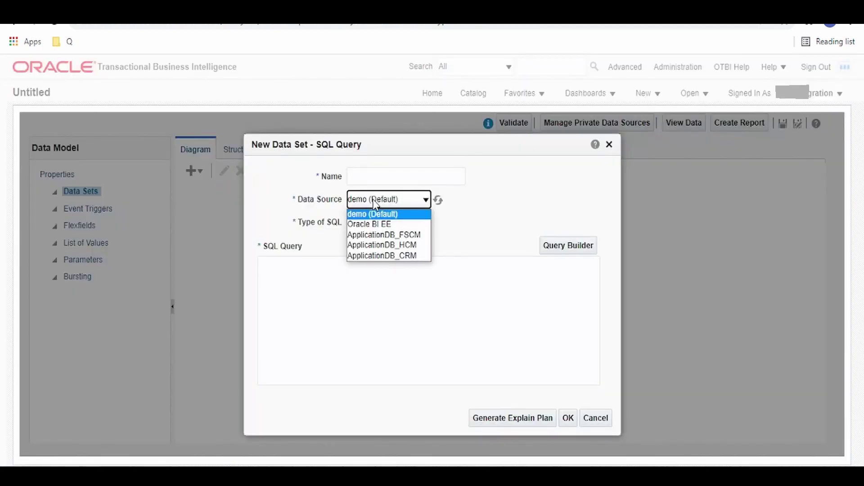
pyautogui.click(385, 235)
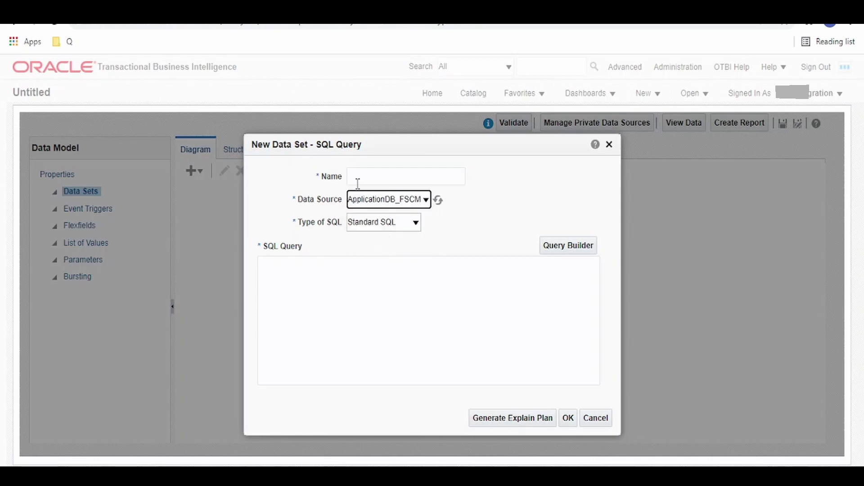
pyautogui.click(383, 174)
pyautogui.write('Learning_DM')
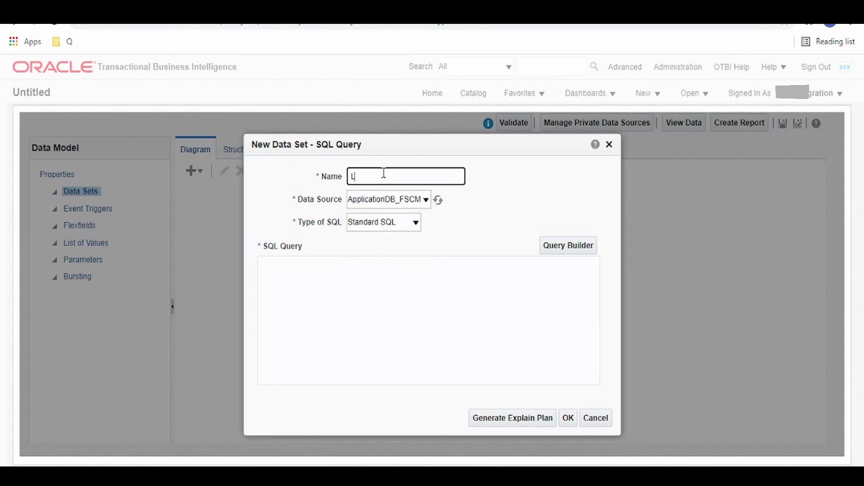
pyautogui.click(354, 322)
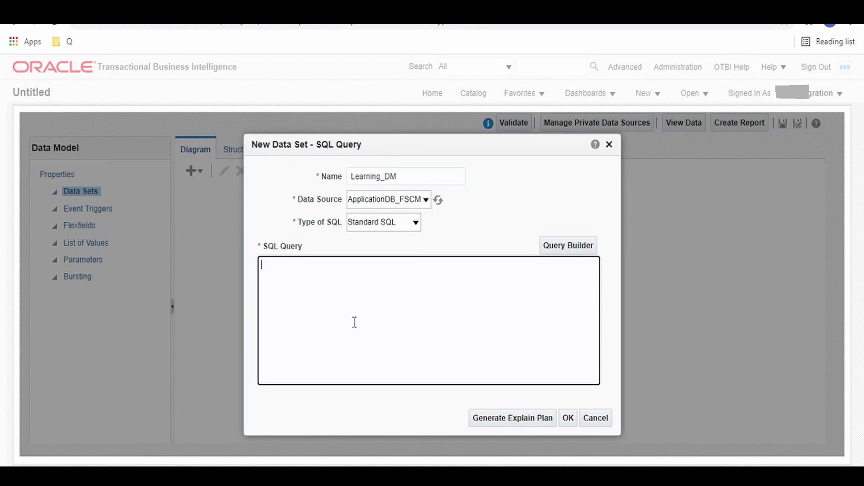
pyautogui.write('SELECT sysdate from dual')
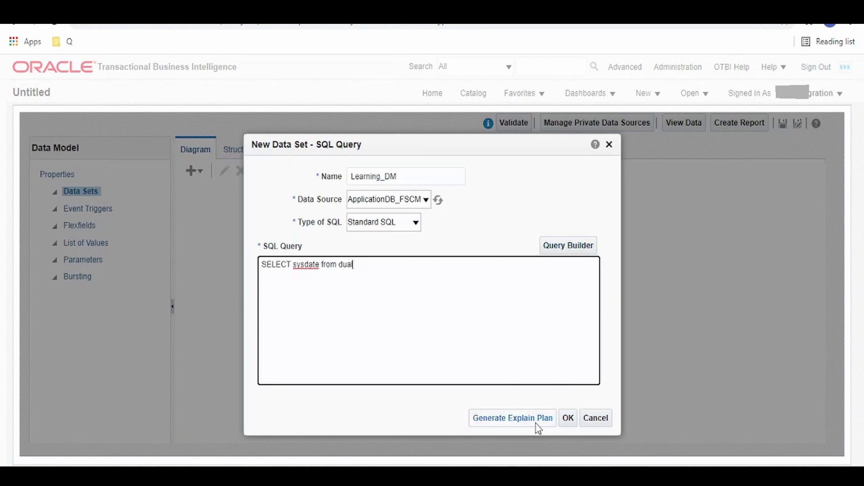
pyautogui.click(569, 422)
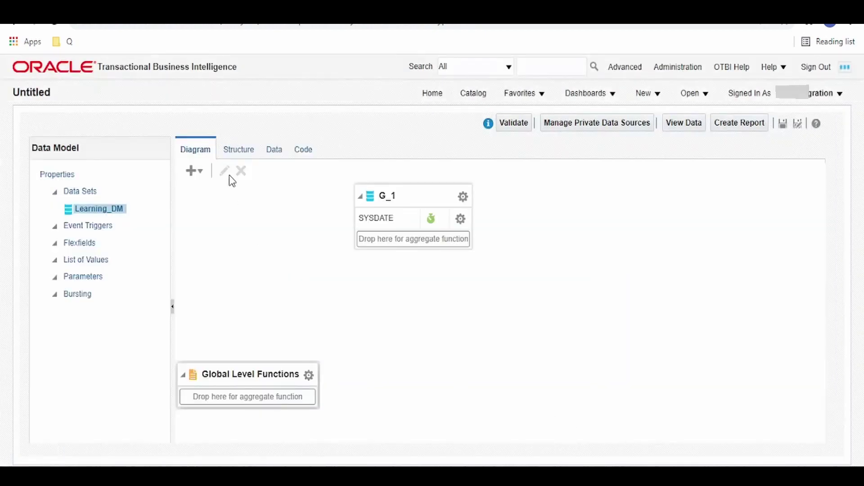
# Preview Learning_DM's single SYSDATE row in Table View and save it as sample data
pyautogui.click(278, 154)
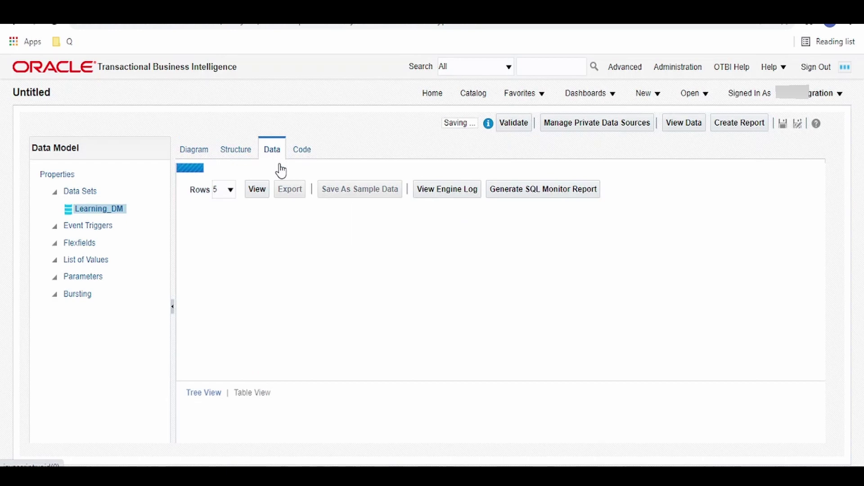
pyautogui.click(258, 179)
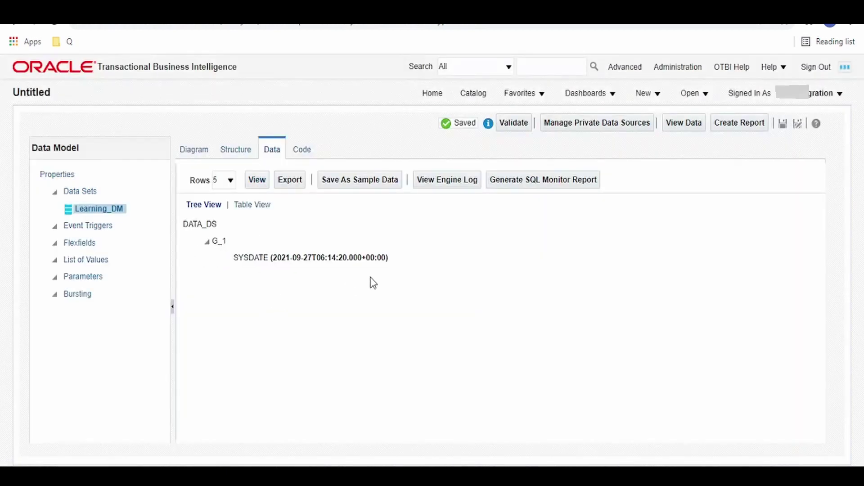
pyautogui.moveTo(403, 261); pyautogui.dragTo(251, 260)
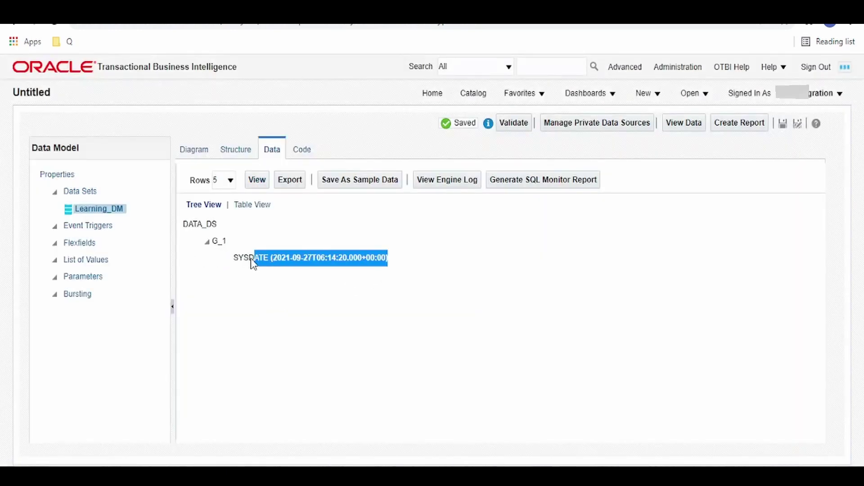
pyautogui.click(253, 205)
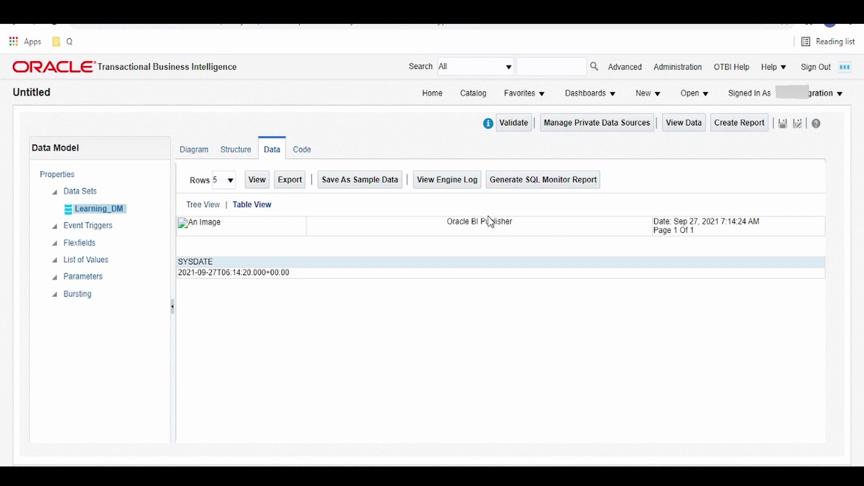
pyautogui.click(378, 181)
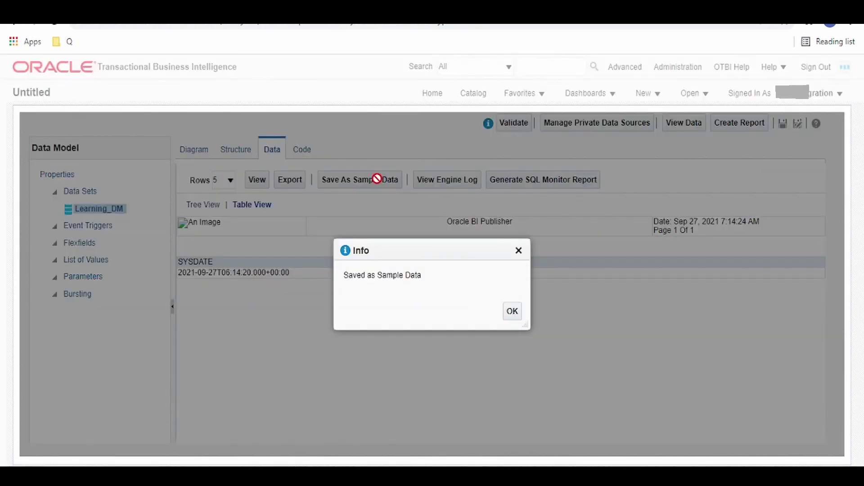
pyautogui.click(511, 311)
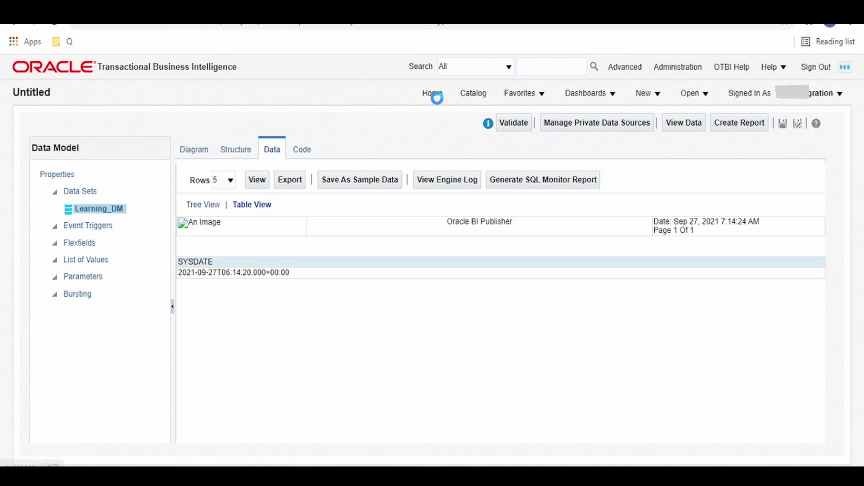
# Save the data model under the name Learning_BIP_DM in /Shared Folders/Custom/Learning_BIP
pyautogui.click(468, 94)
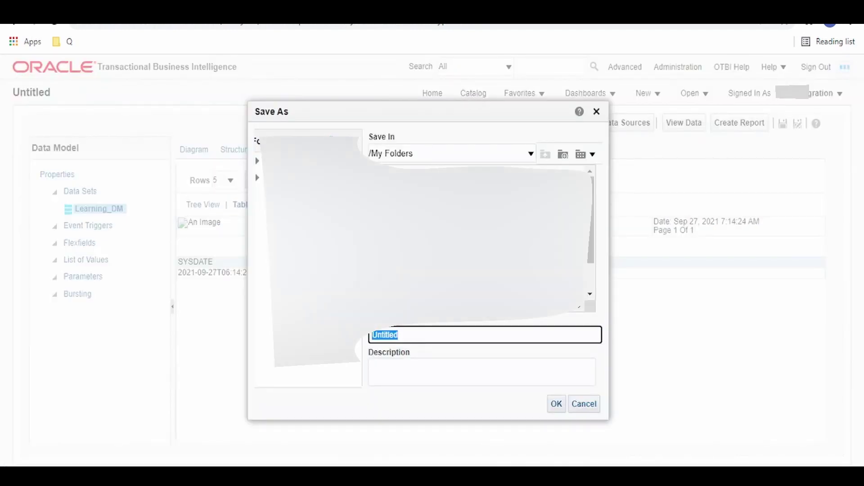
pyautogui.click(258, 178)
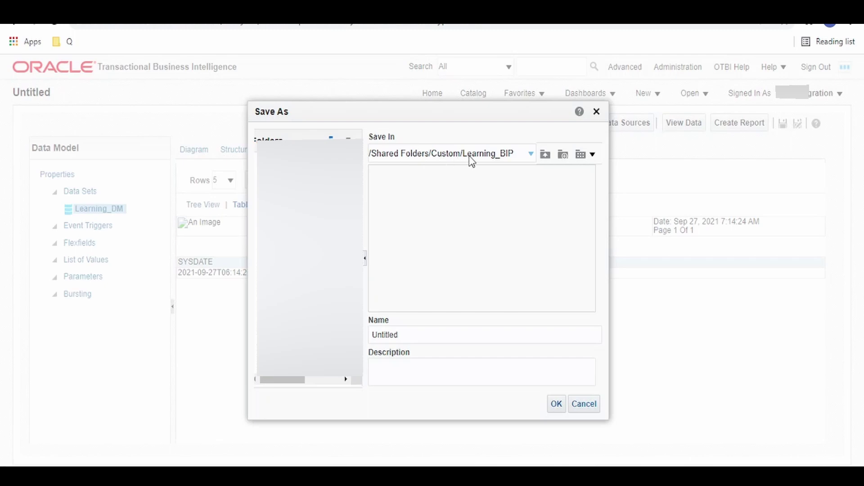
pyautogui.doubleClick(441, 343)
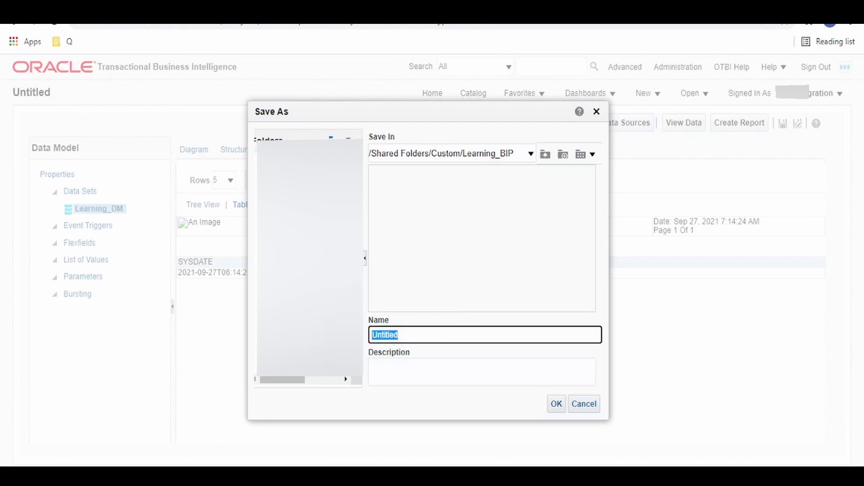
pyautogui.write('Learning_BIP_DM')
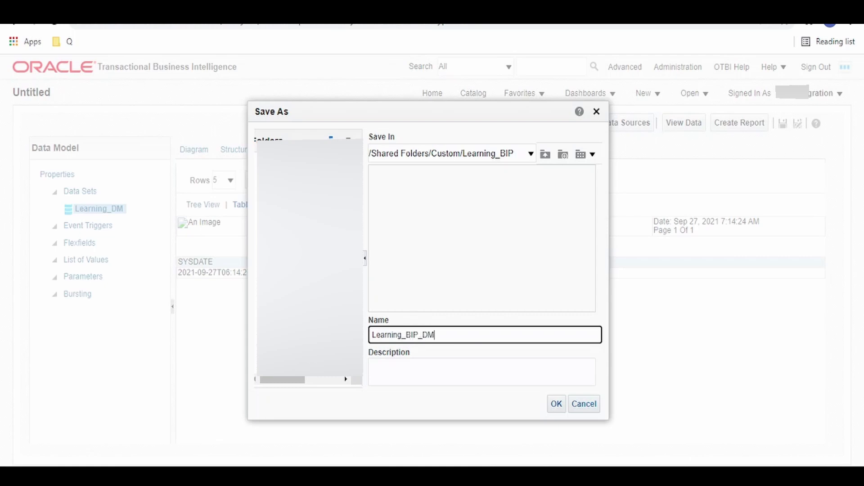
pyautogui.click(557, 404)
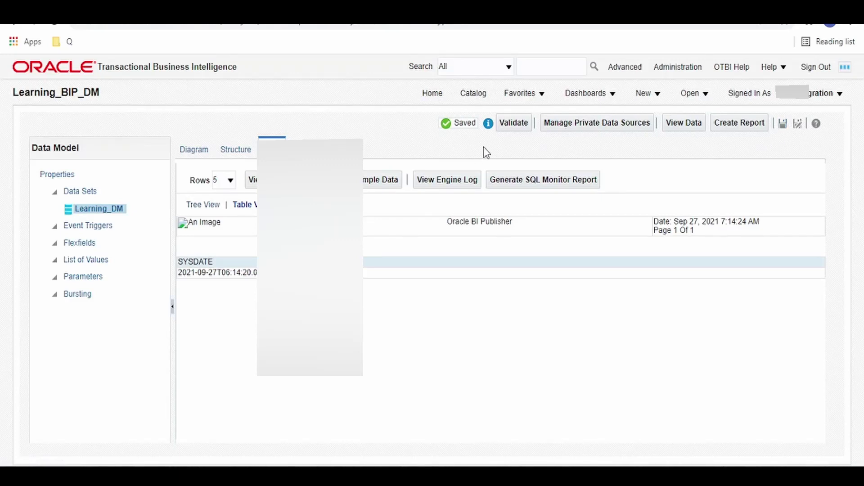
# From the Catalog, keeping Learning_BIP as the location, launch a new report
pyautogui.click(477, 100)
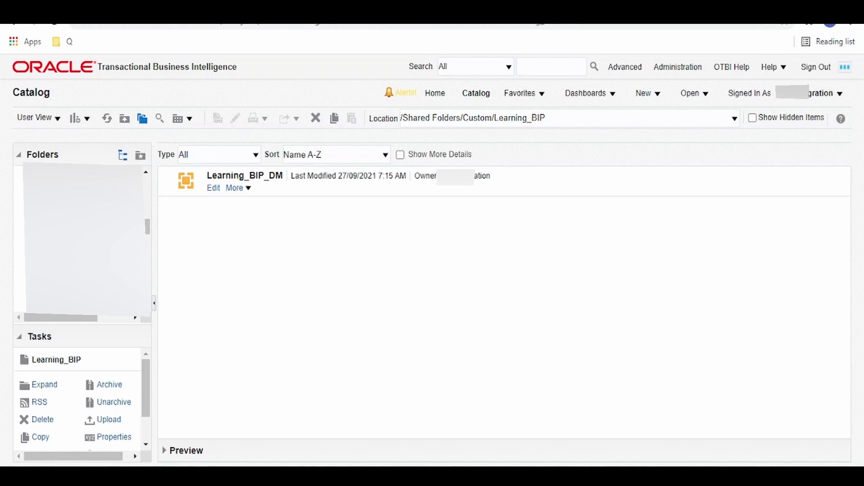
pyautogui.click(574, 119)
pyautogui.click(495, 133)
pyautogui.click(659, 97)
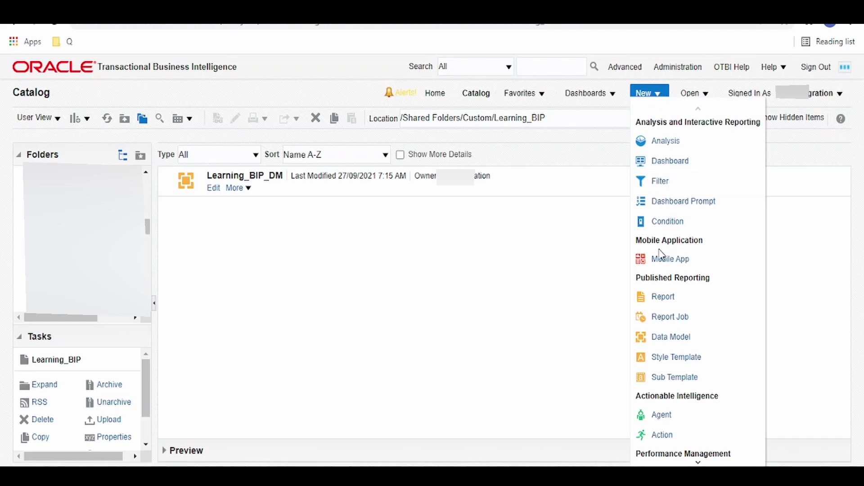
pyautogui.click(662, 298)
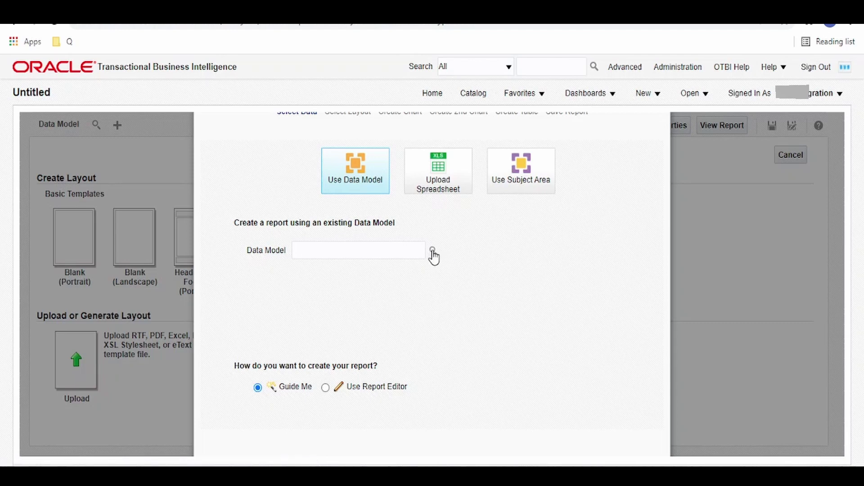
# Select Learning_BIP_DM as the report's data model and continue with the Table layout
pyautogui.click(433, 251)
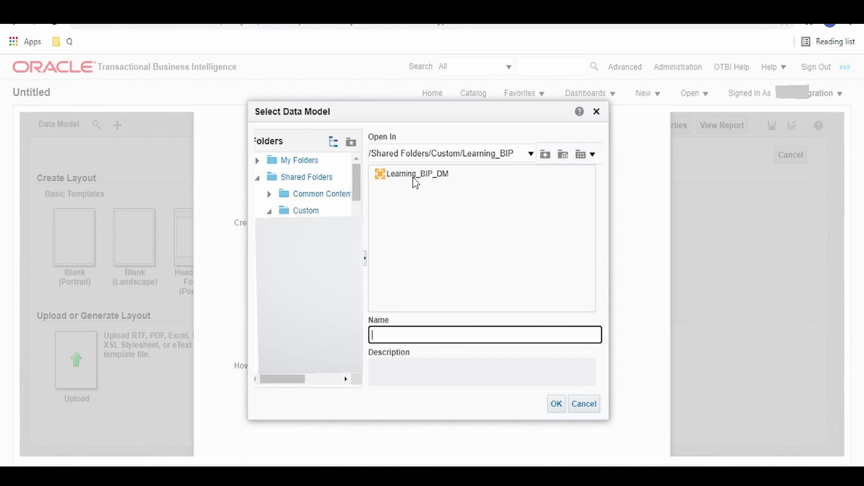
pyautogui.click(415, 179)
pyautogui.click(559, 407)
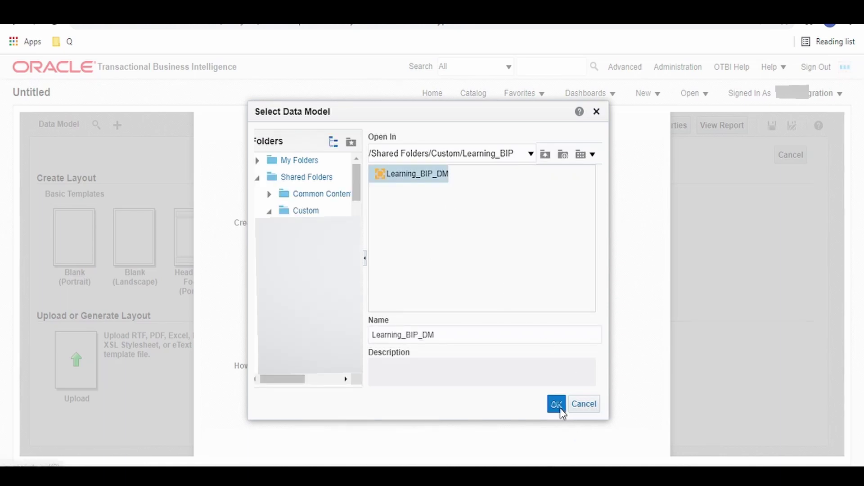
pyautogui.moveTo(375, 251); pyautogui.dragTo(406, 247)
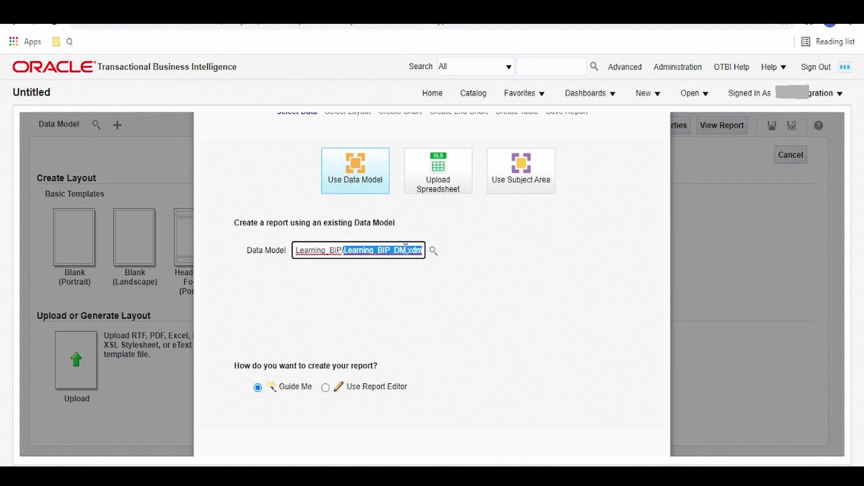
pyautogui.click(466, 357)
pyautogui.hotkey('ctrl', '-')
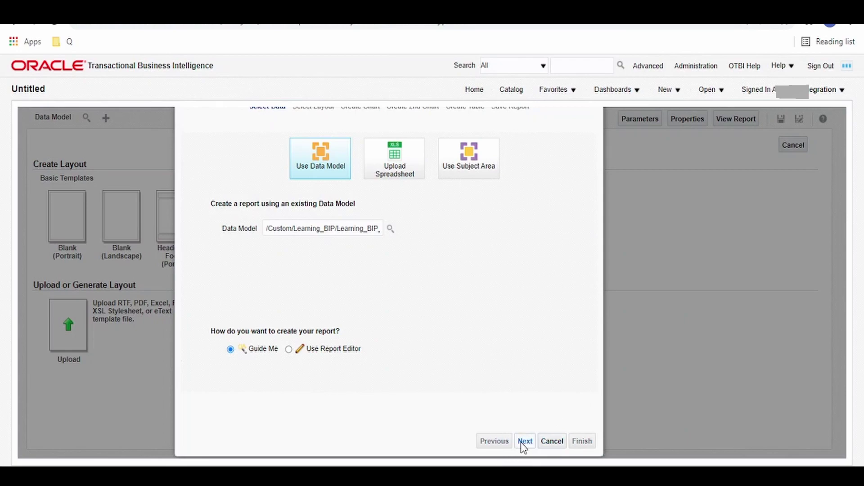
pyautogui.click(525, 442)
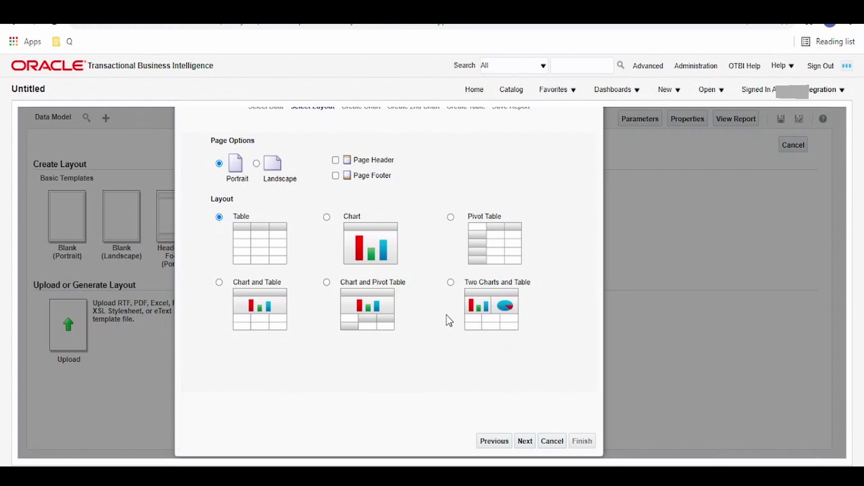
pyautogui.click(524, 441)
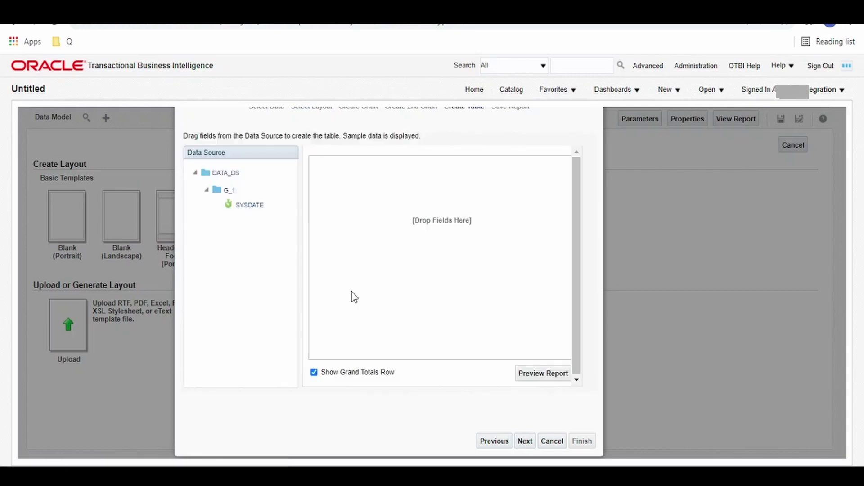
# Add SYSDATE as the report table's column and finish the wizard
pyautogui.moveTo(245, 212); pyautogui.dragTo(369, 187)
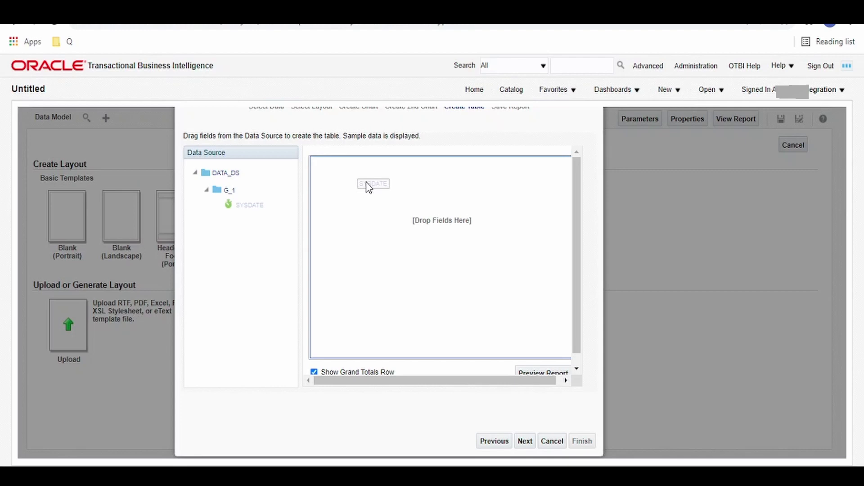
pyautogui.moveTo(369, 186); pyautogui.dragTo(367, 182)
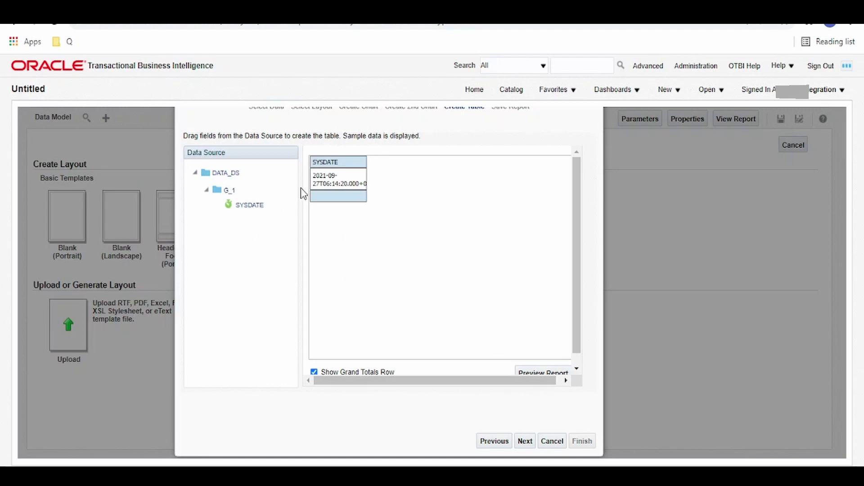
pyautogui.click(524, 445)
# Save the report as Learning_BIP_REP in the Learning_BIP folder
pyautogui.click(582, 442)
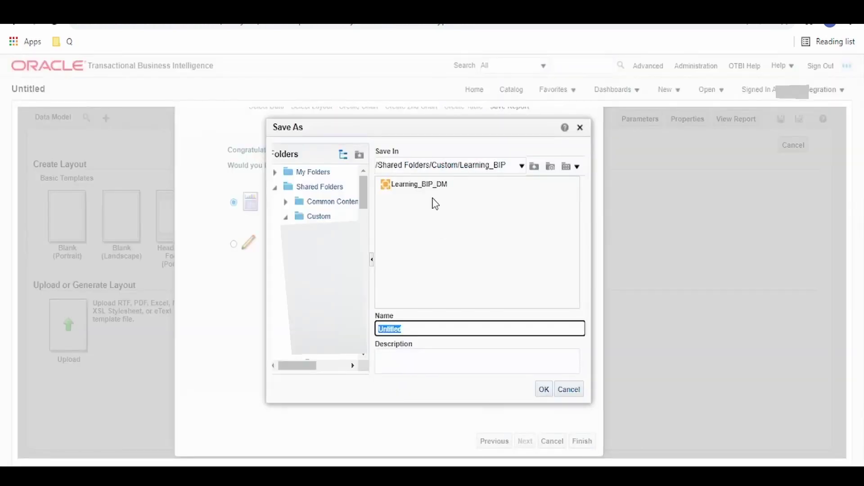
pyautogui.click(423, 185)
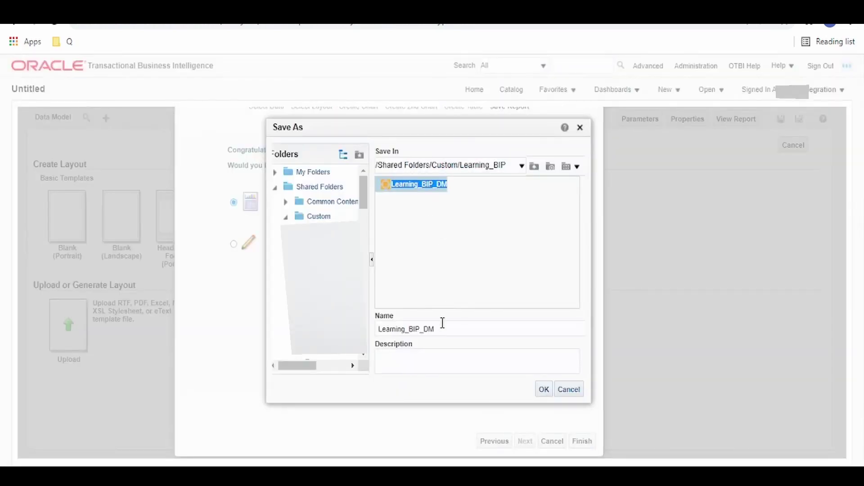
pyautogui.press('Return')
pyautogui.click(566, 228)
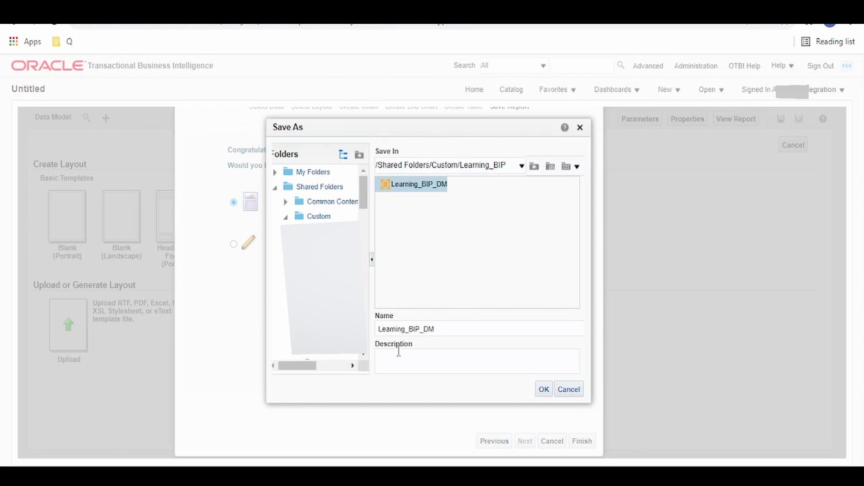
pyautogui.click(437, 331)
pyautogui.moveTo(441, 330); pyautogui.dragTo(426, 333)
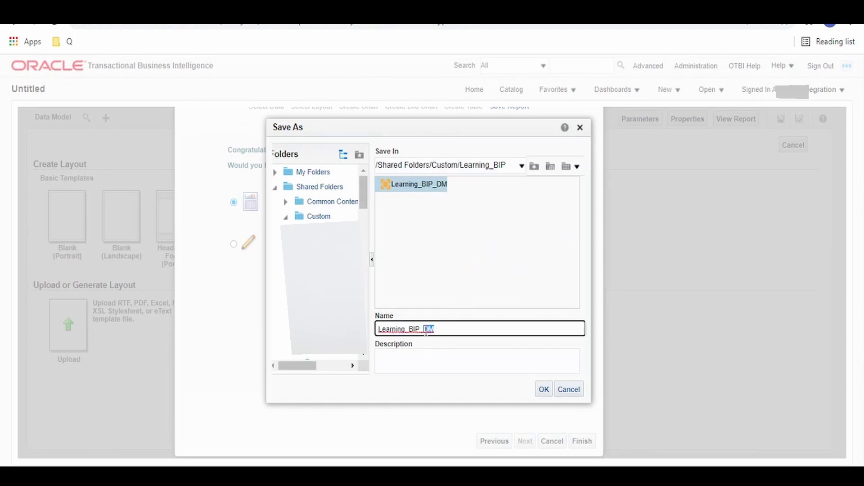
pyautogui.write('REP')
pyautogui.press('Return')
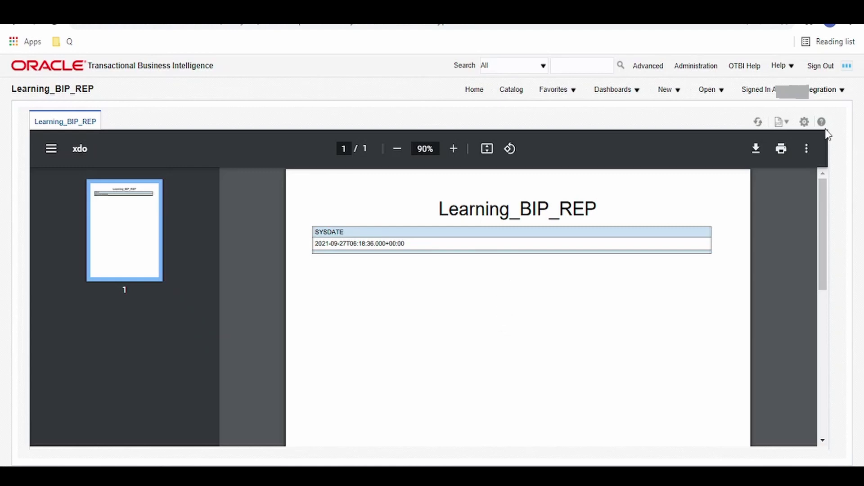
# Edit the Learning_BIP_REP layout in list view and show its output formats
pyautogui.click(806, 126)
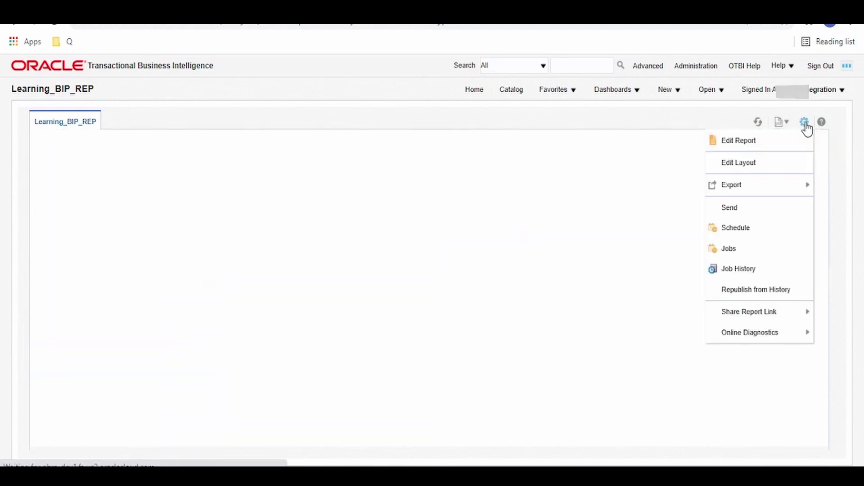
pyautogui.click(743, 165)
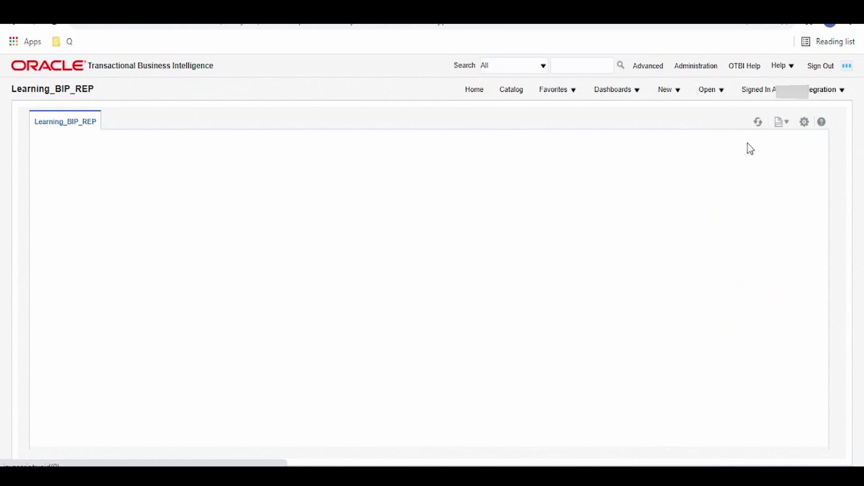
pyautogui.click(810, 144)
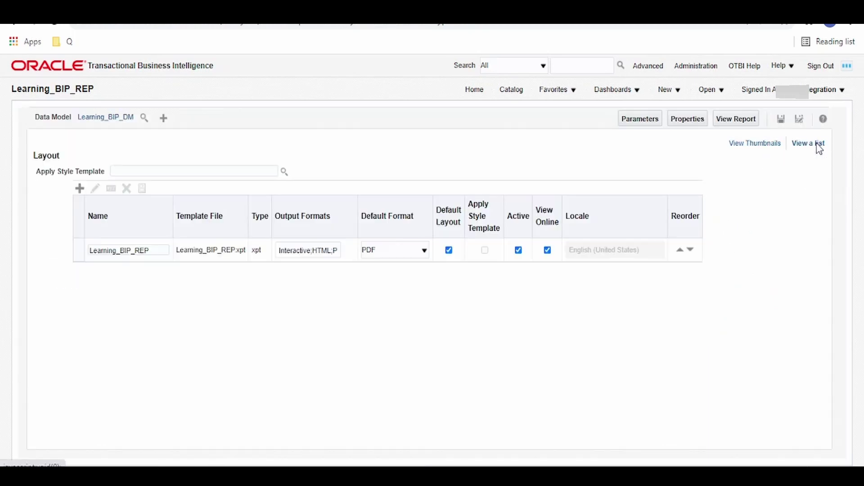
pyautogui.click(329, 251)
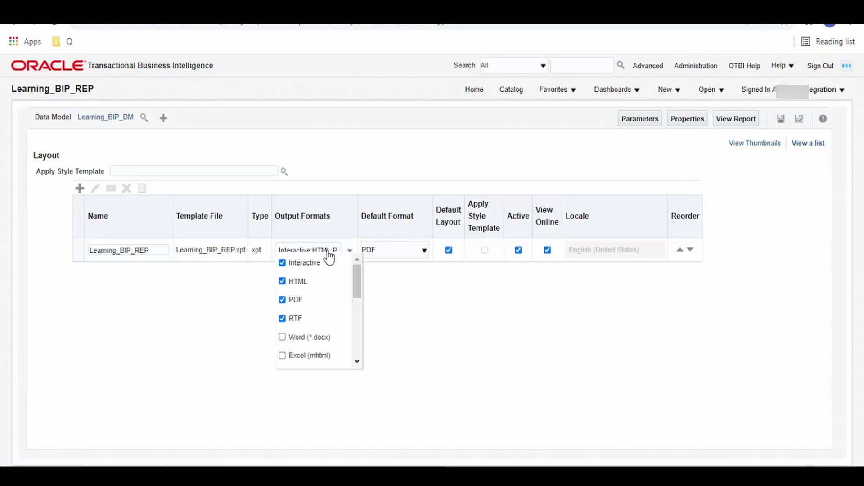
# Uncheck Interactive, HTML, PDF, RTF, PowerPoint and Excel, leaving only Data (CSV) checked
pyautogui.click(282, 263)
pyautogui.click(282, 281)
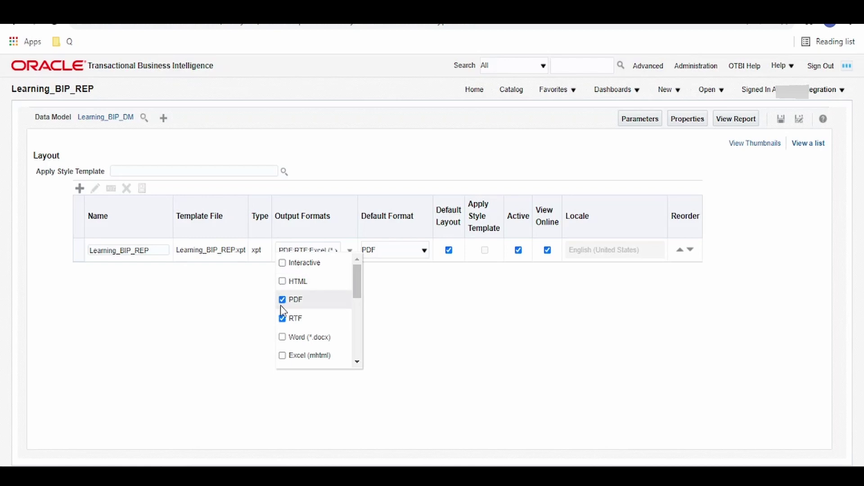
pyautogui.click(282, 300)
pyautogui.click(283, 319)
pyautogui.scroll(-3, 299, 312)
pyautogui.click(283, 296)
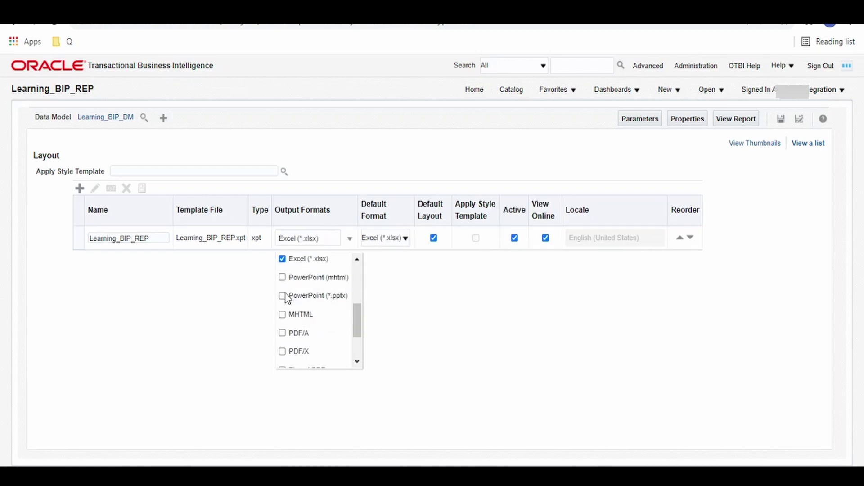
pyautogui.click(283, 261)
pyautogui.scroll(3, 302, 296)
pyautogui.scroll(-5, 303, 306)
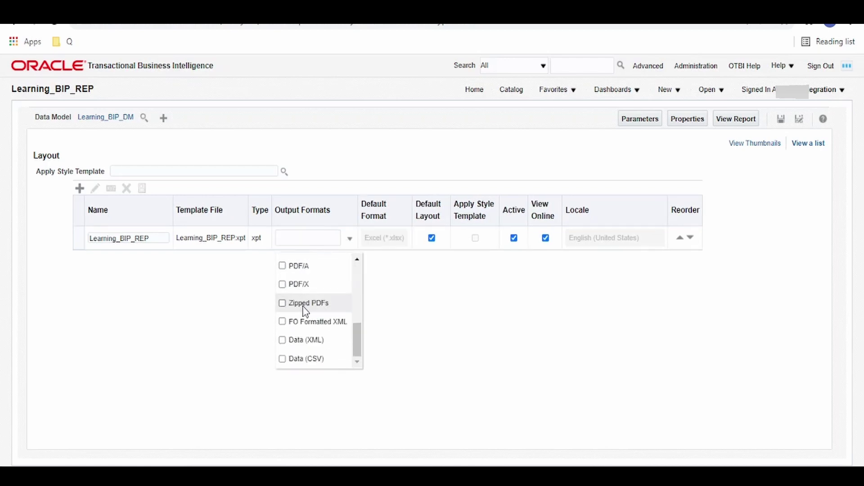
pyautogui.click(283, 359)
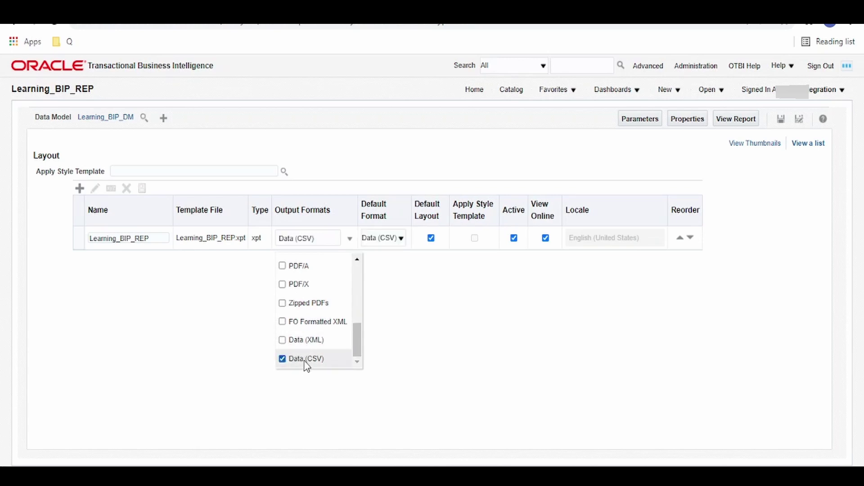
pyautogui.scroll(1, 328, 323)
pyautogui.scroll(5, 329, 321)
pyautogui.scroll(-6, 332, 316)
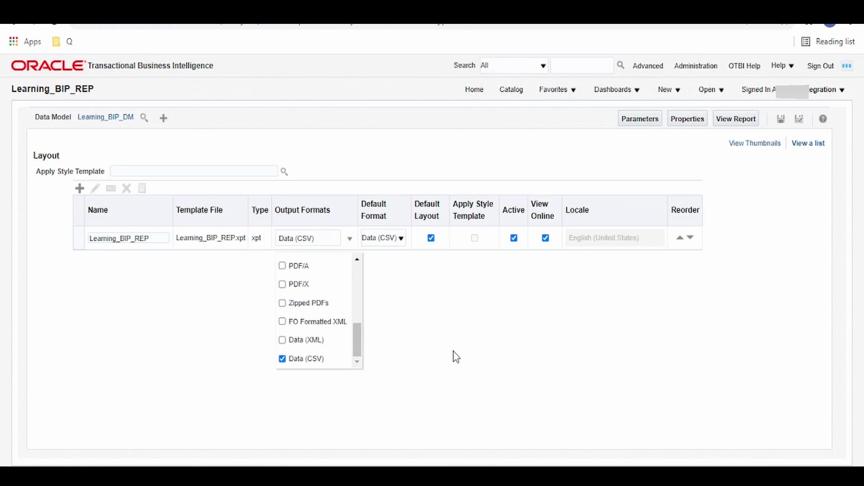
pyautogui.moveTo(359, 342); pyautogui.dragTo(366, 278)
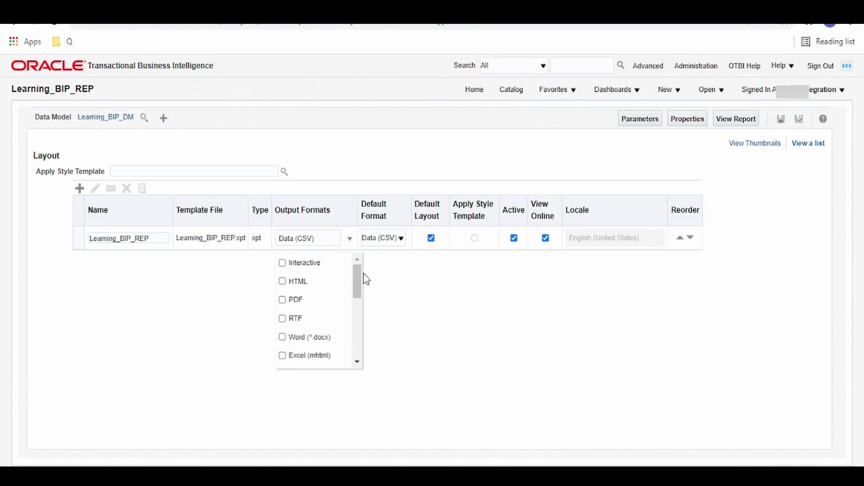
pyautogui.moveTo(359, 284); pyautogui.dragTo(363, 360)
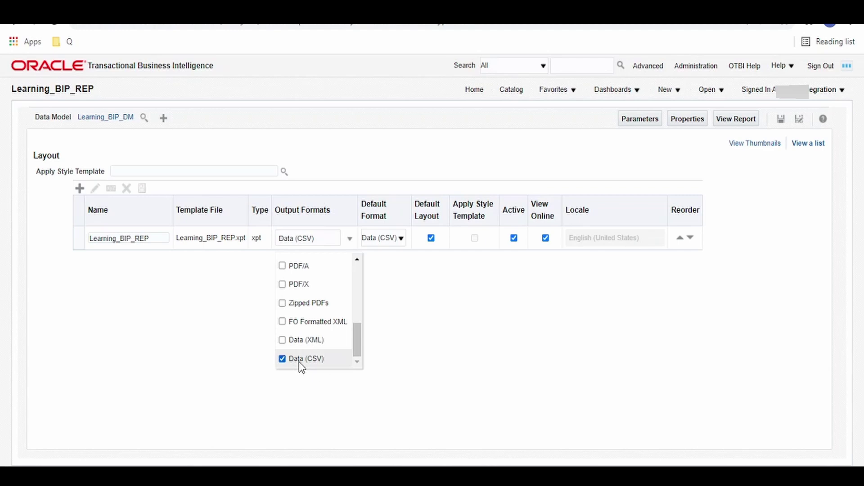
# Close the Output Formats list and save Learning_BIP_REP with CSV as its only output
pyautogui.click(380, 363)
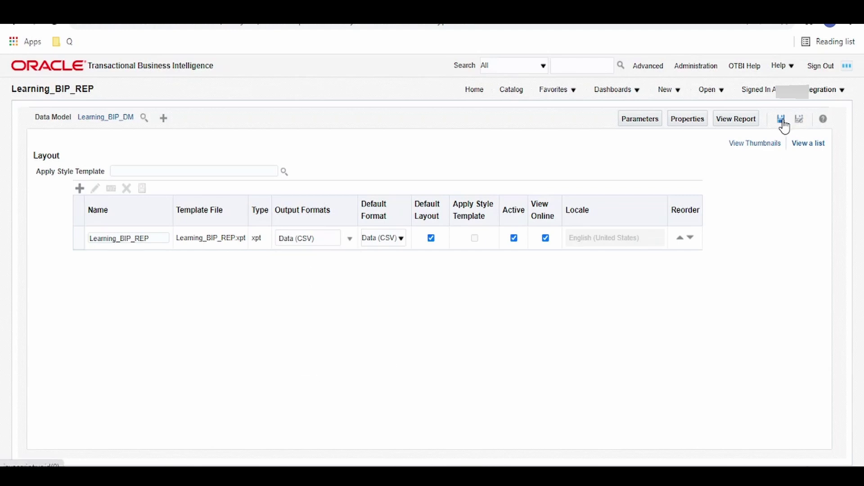
pyautogui.click(782, 121)
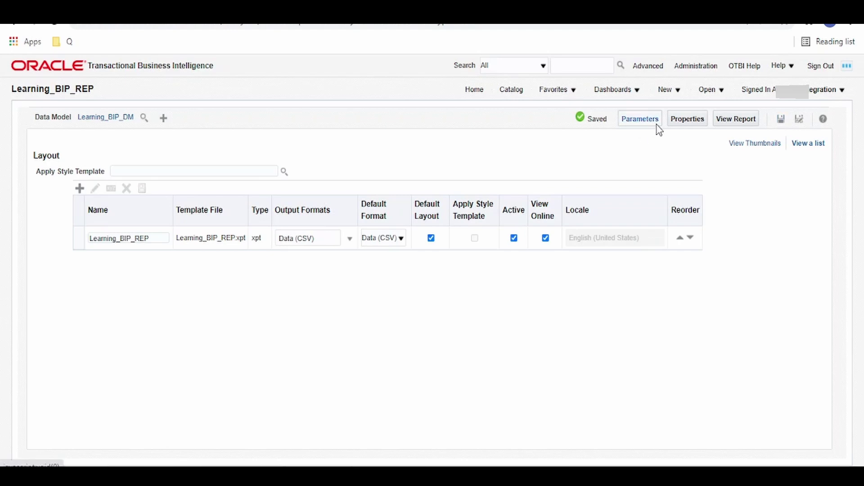